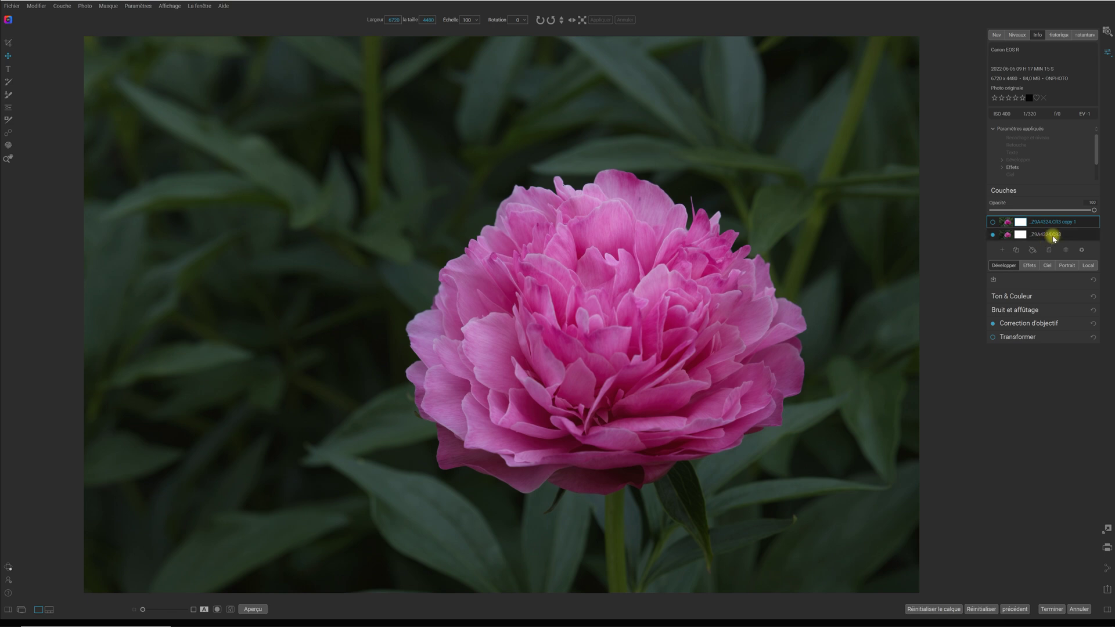
# Toggle the visibility of the blurred copy layer and the original layer to compare the two.
pyautogui.click(994, 224)
pyautogui.click(993, 235)
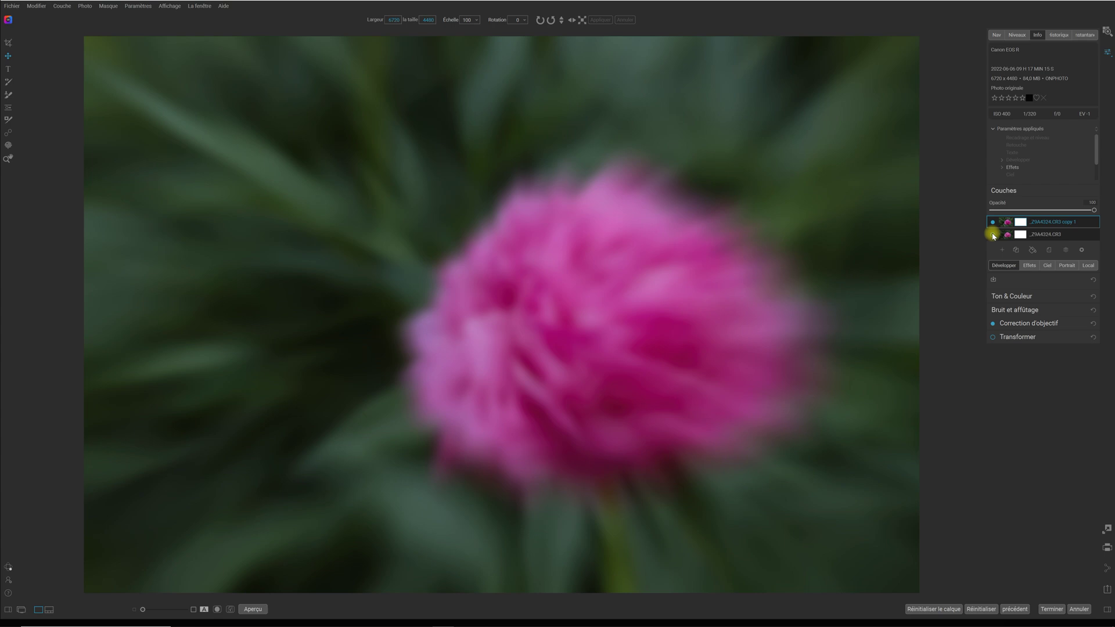
pyautogui.click(993, 235)
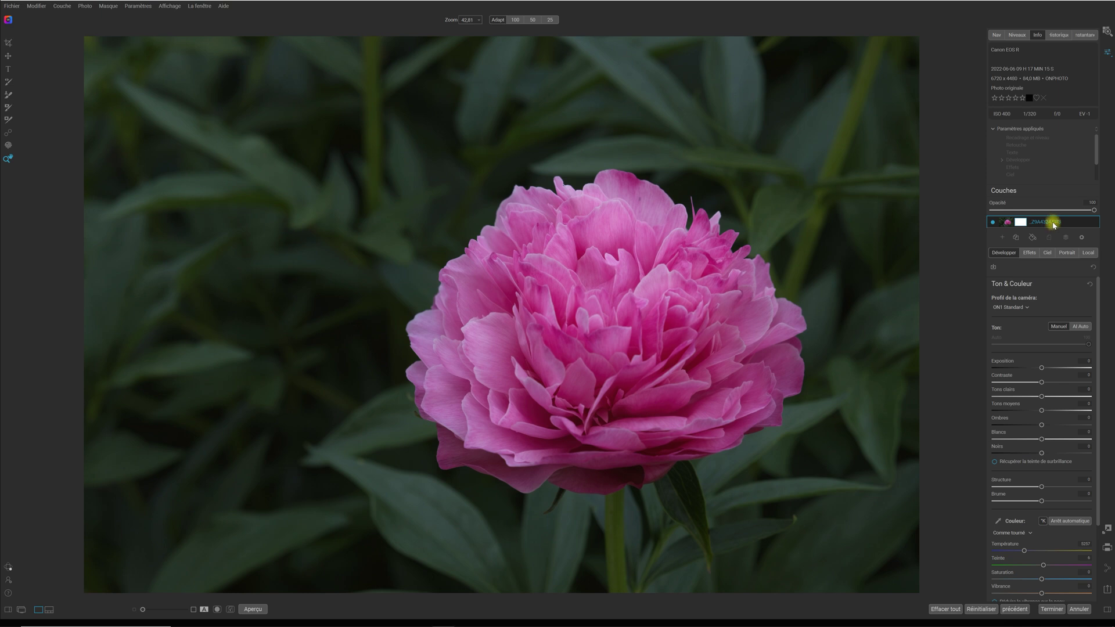
# Duplicate the peony photo layer and add a Grunge effect filter to the copy.
pyautogui.rightClick(1053, 226)
pyautogui.click(1057, 254)
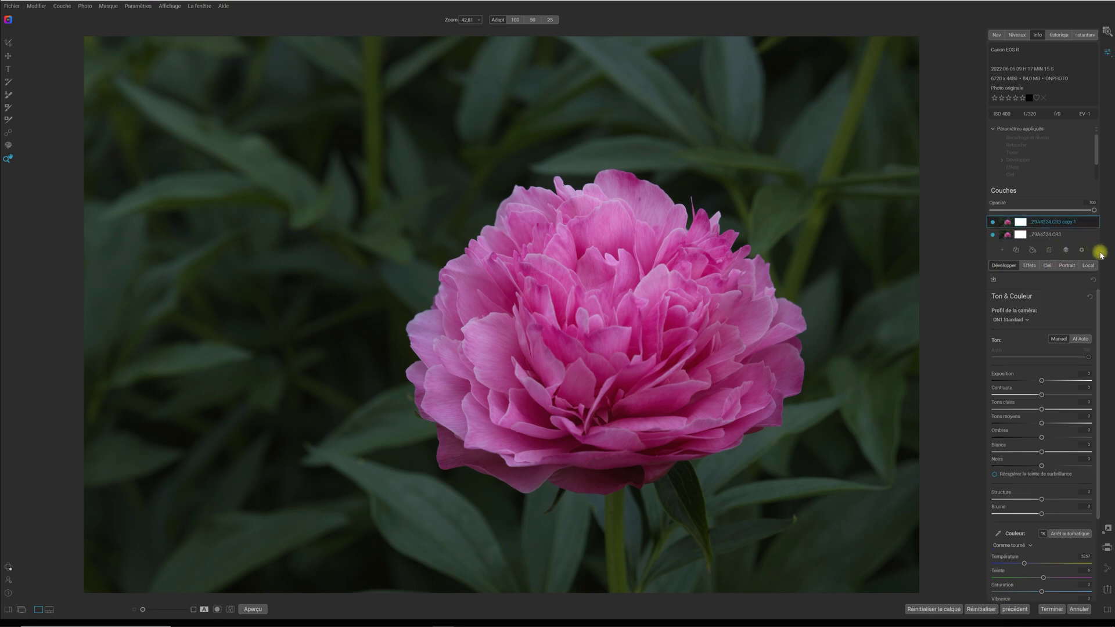
pyautogui.click(1038, 265)
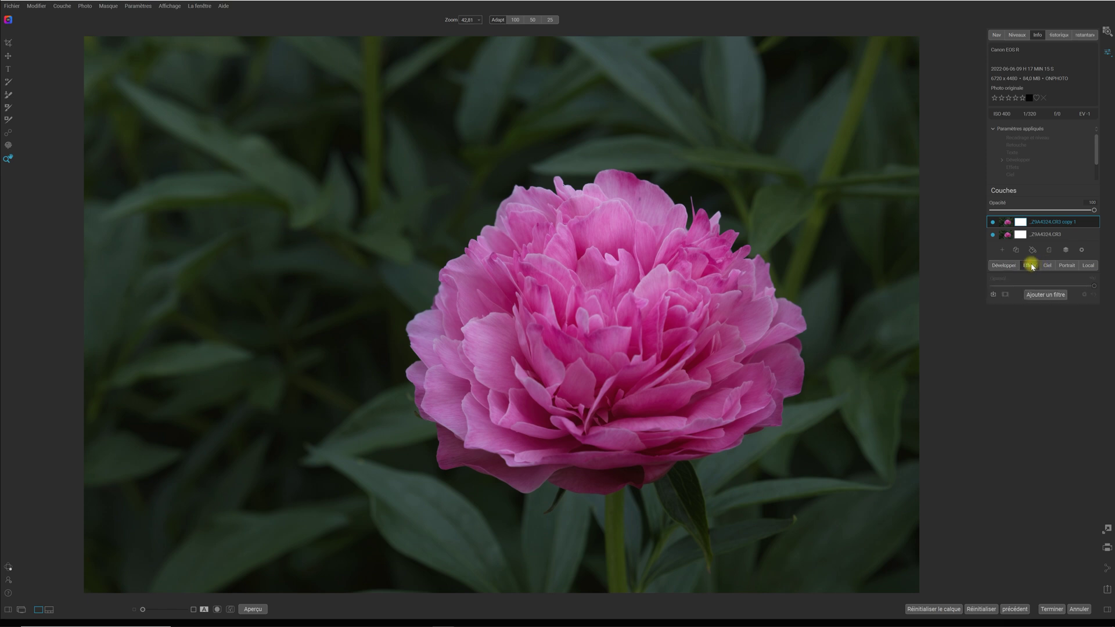
pyautogui.click(1045, 296)
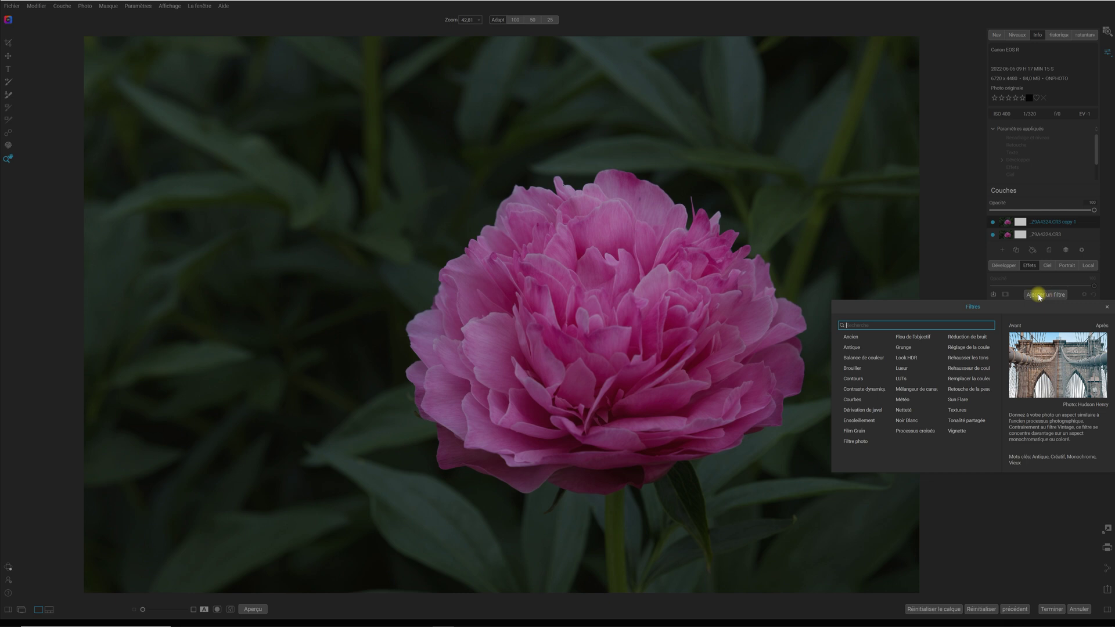
pyautogui.click(913, 350)
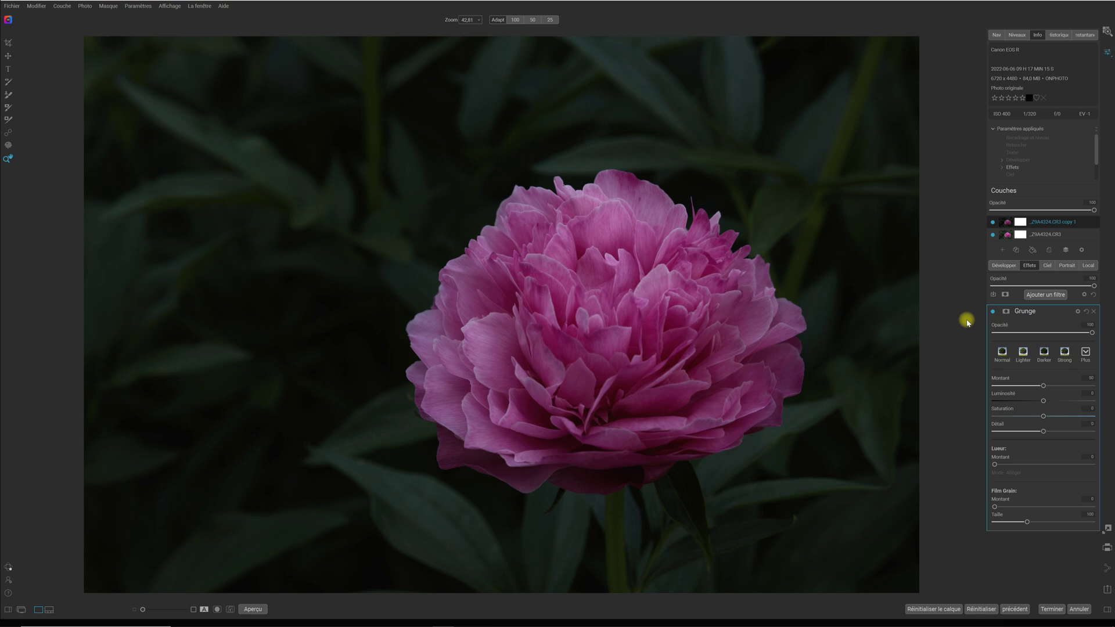
# Apply the Strong preset to the Grunge filter, raise its amount and saturation, and set its brightness to maximum.
pyautogui.click(1085, 352)
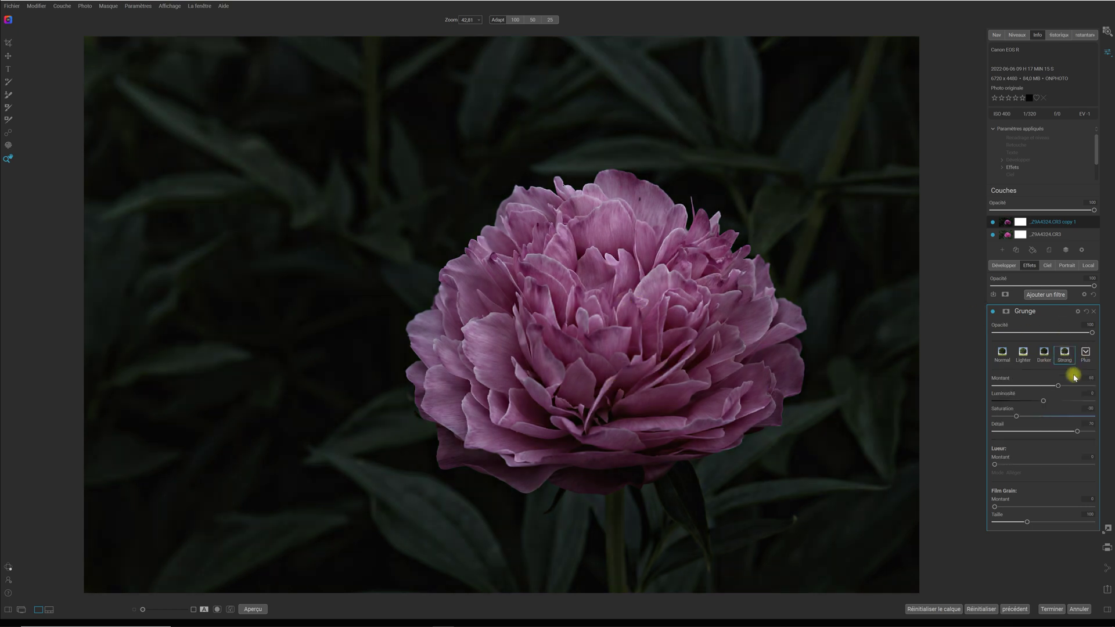
pyautogui.moveTo(1058, 387); pyautogui.dragTo(1063, 386)
pyautogui.moveTo(1019, 417); pyautogui.dragTo(1104, 404)
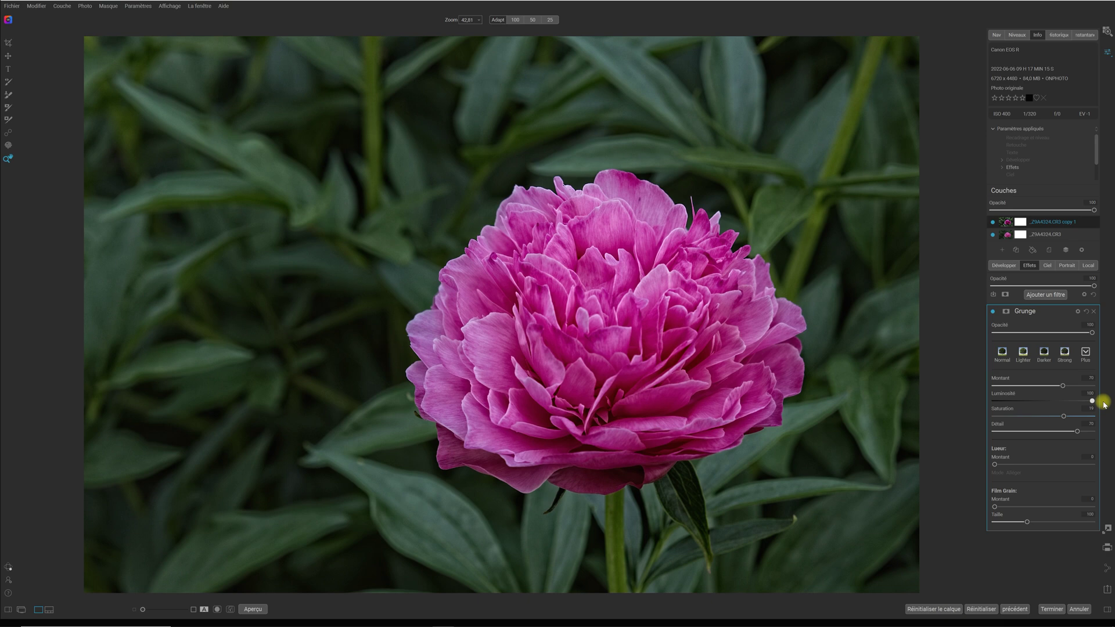
# Add a Blur (Brouiller) filter on top of the Grunge filter.
pyautogui.click(1051, 295)
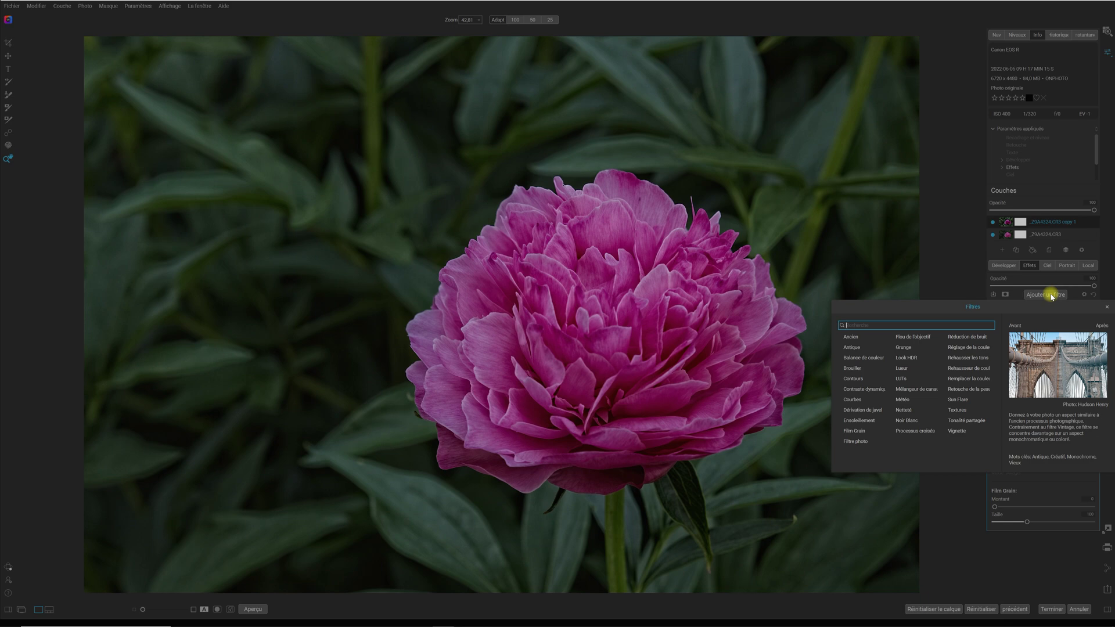
pyautogui.click(858, 371)
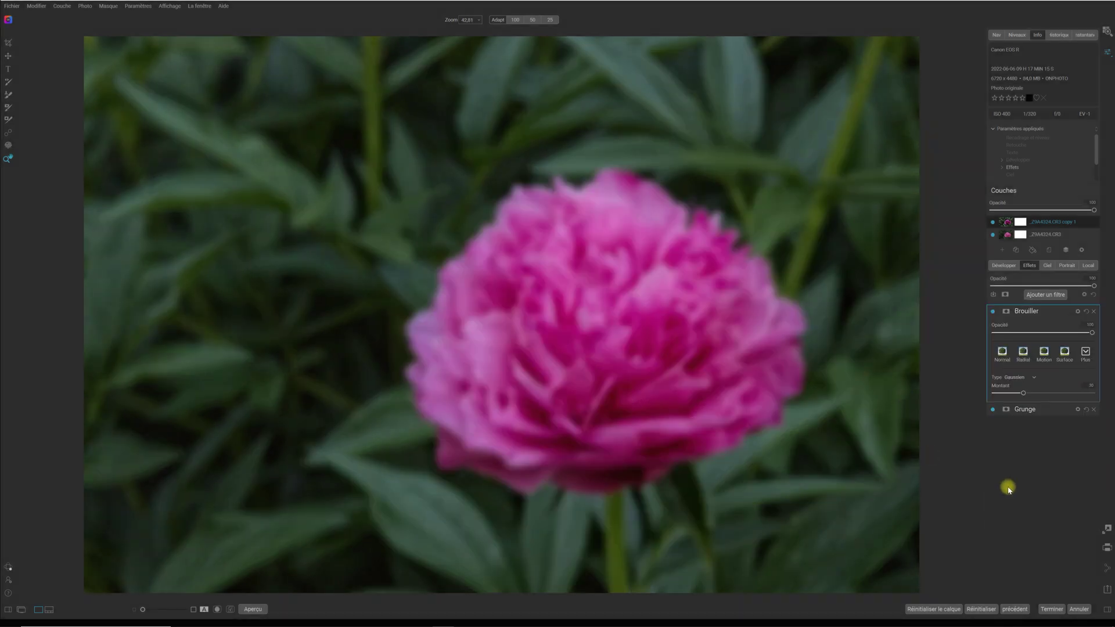
# Try the Radial, Motion and Surface presets on the Blur filter.
pyautogui.click(1024, 353)
pyautogui.moveTo(1001, 395)
pyautogui.mouseDown()
pyautogui.moveTo(1016, 389)
pyautogui.moveTo(1000, 392)
pyautogui.mouseUp()
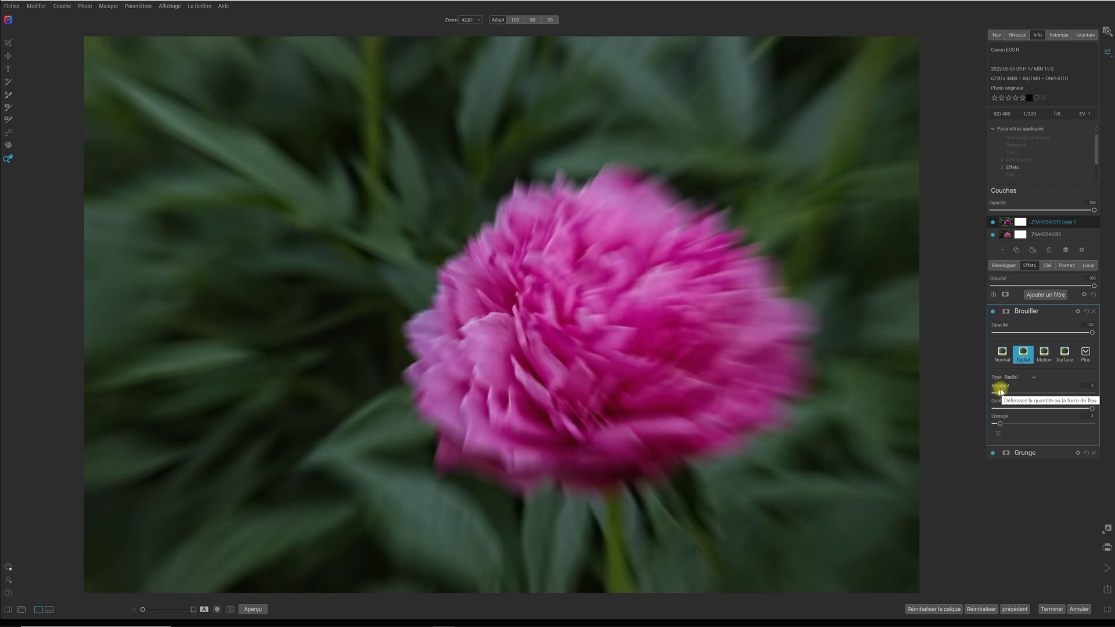
pyautogui.click(1044, 352)
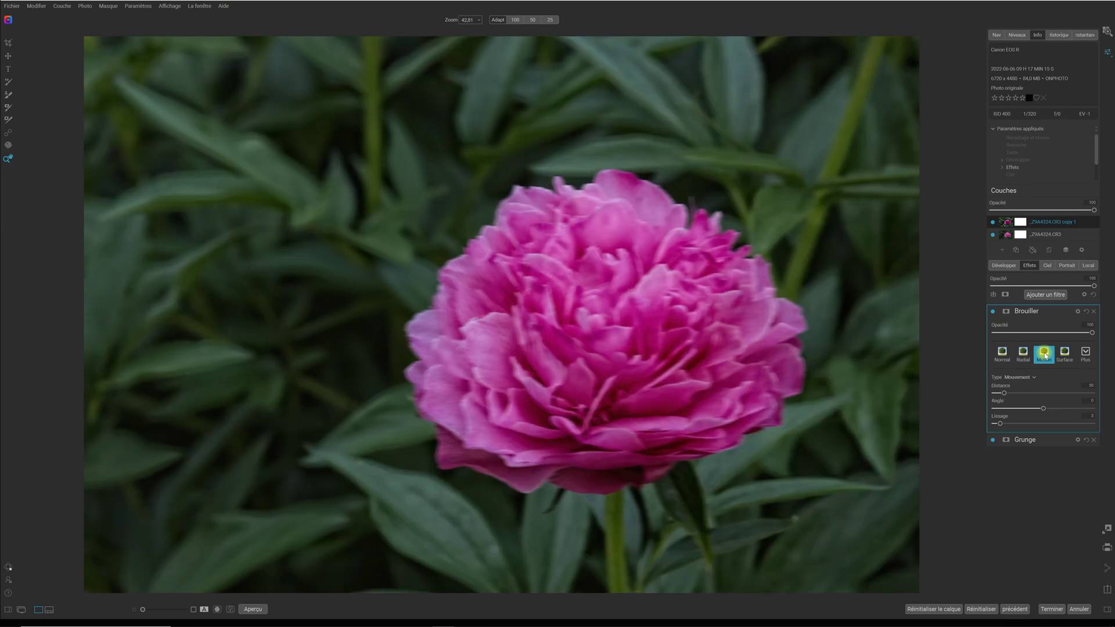
pyautogui.click(1065, 354)
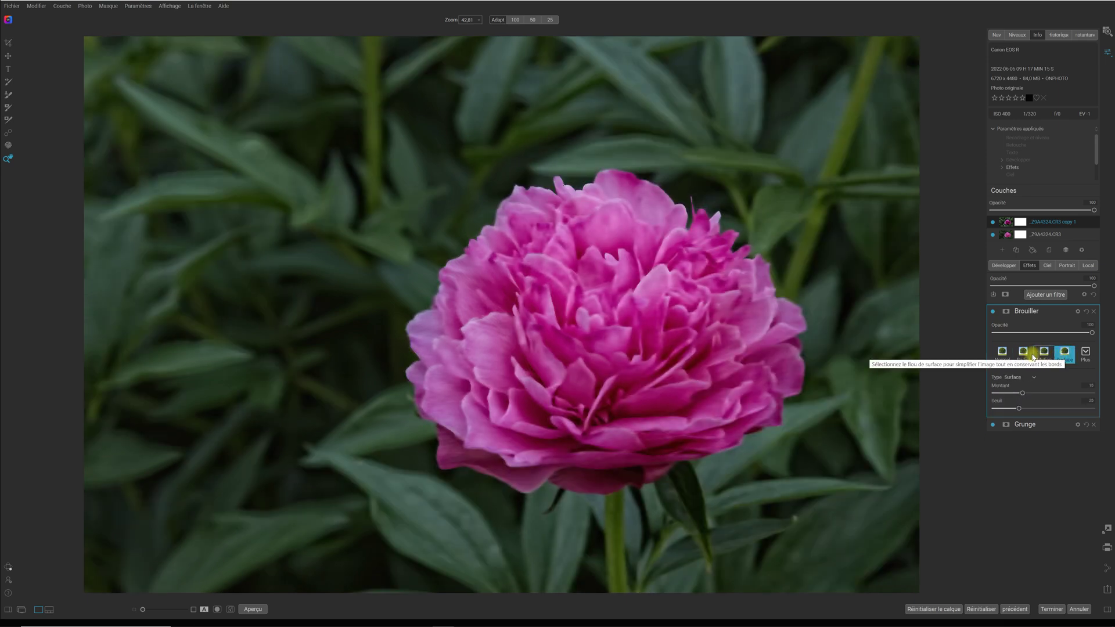
# Set the Blur filter to the Normal preset with Gaussian type and increase its amount.
pyautogui.click(1002, 353)
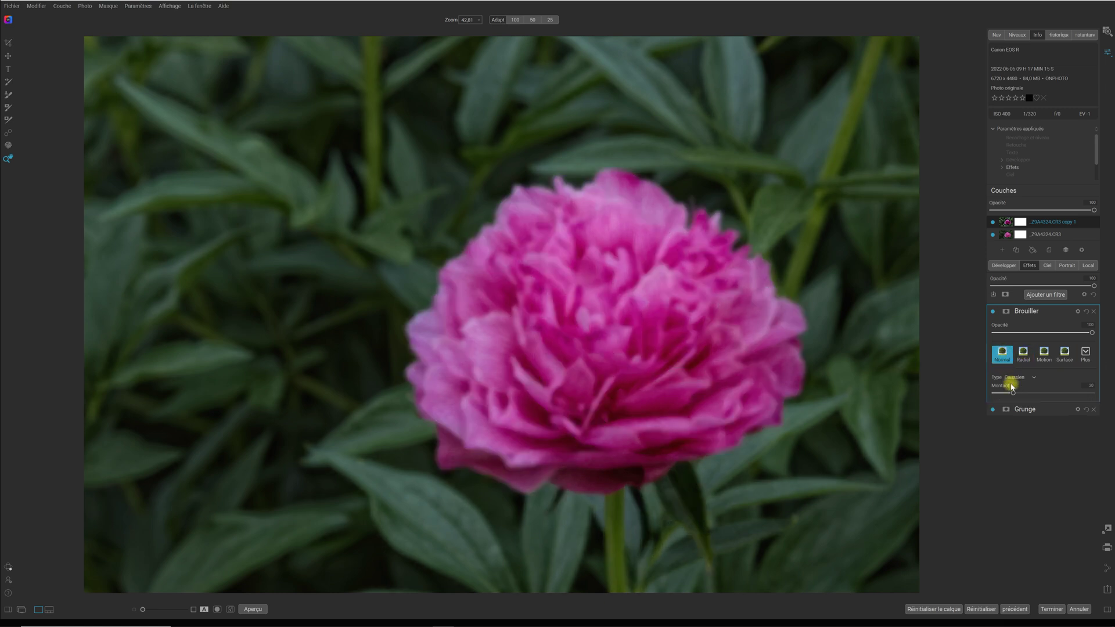
pyautogui.moveTo(1013, 393); pyautogui.dragTo(1033, 399)
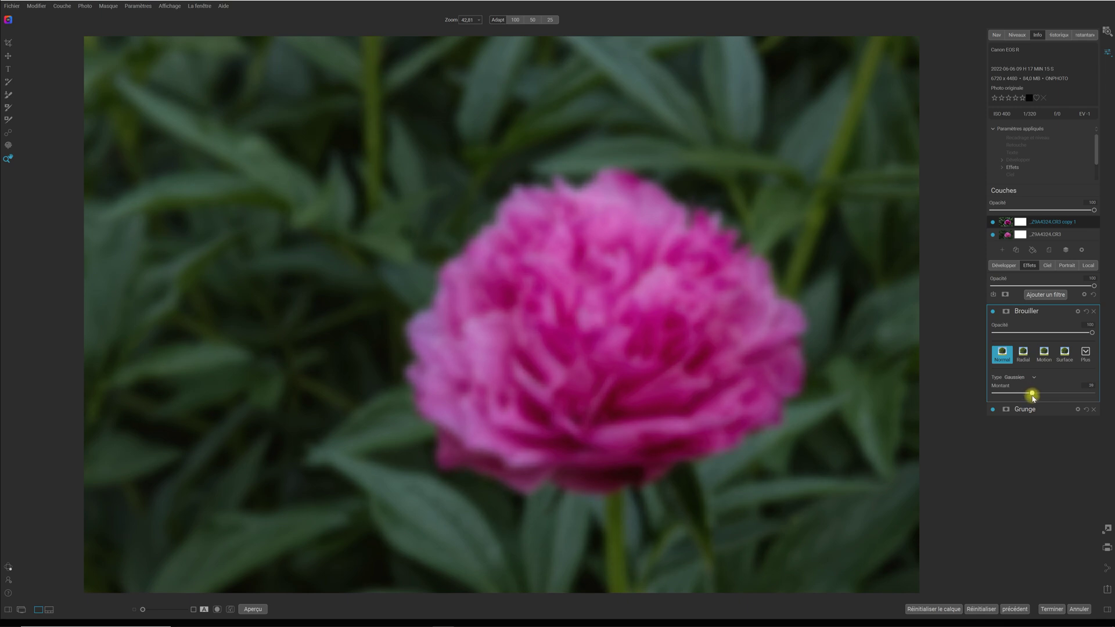
pyautogui.moveTo(1033, 398); pyautogui.dragTo(1032, 397)
# Add a second Blur filter with the Radial preset, place its centre on the flower, and increase its amount.
pyautogui.click(1047, 294)
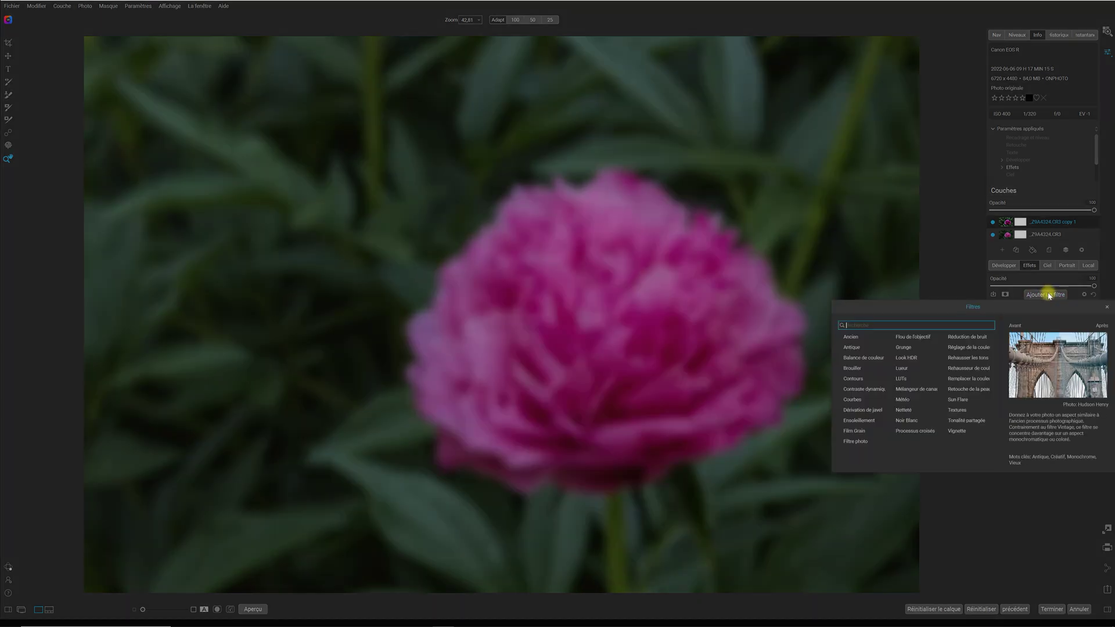
pyautogui.click(856, 371)
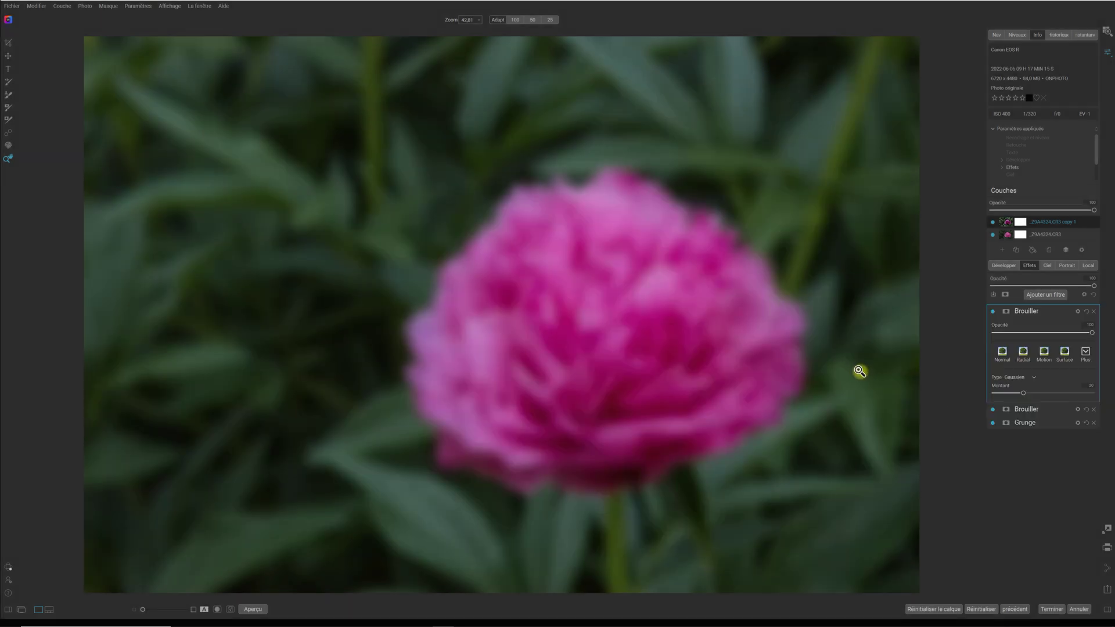
pyautogui.click(1024, 354)
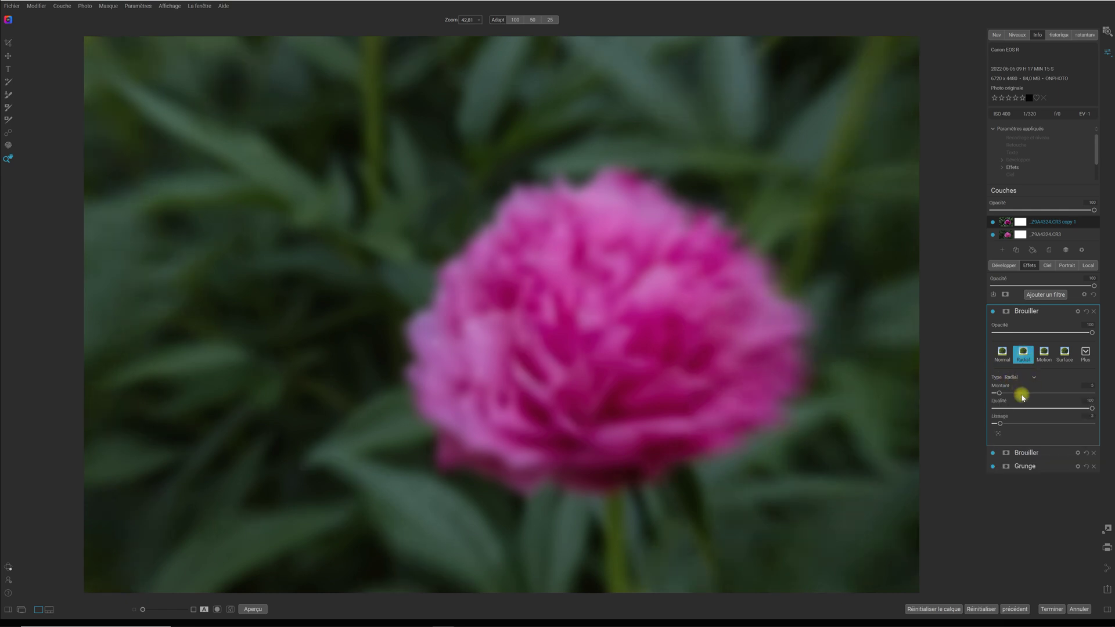
pyautogui.click(997, 433)
pyautogui.click(610, 334)
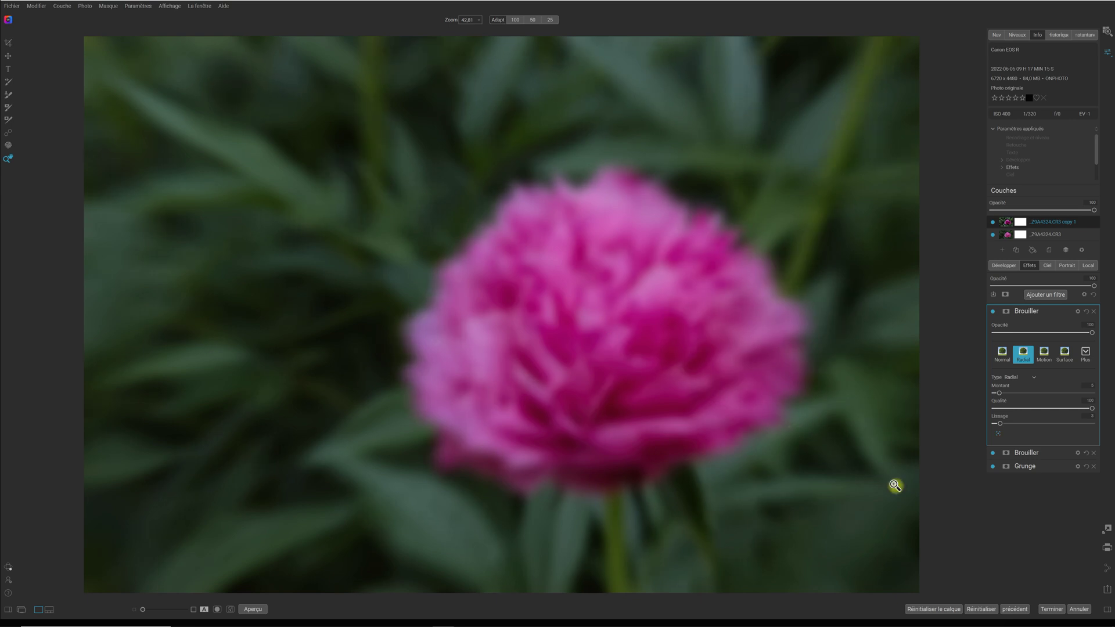
pyautogui.moveTo(999, 393); pyautogui.dragTo(1007, 395)
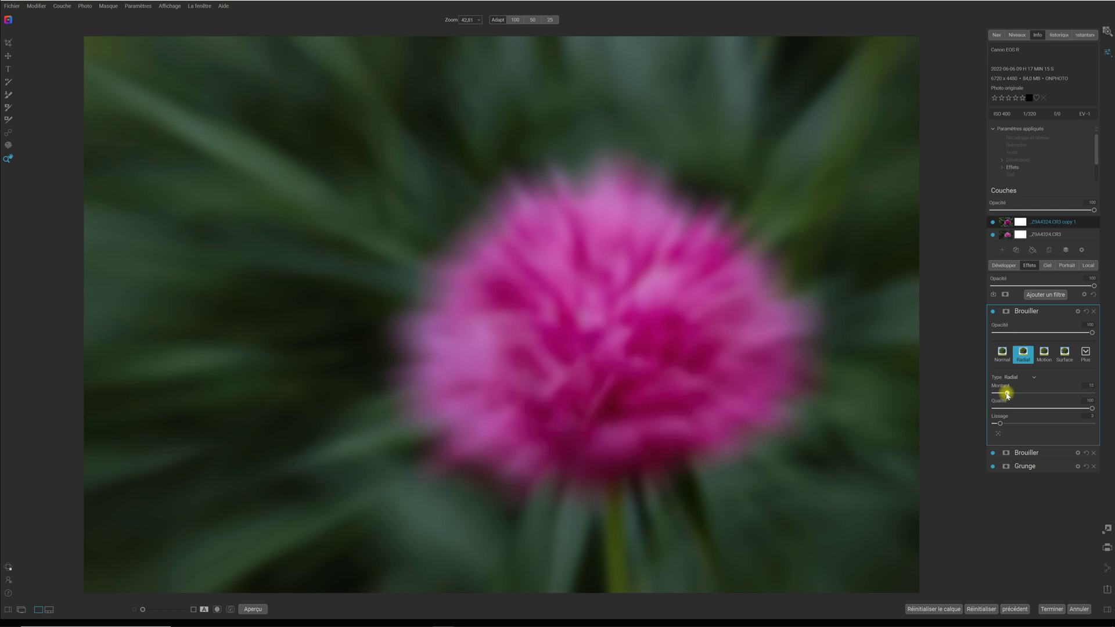
# Add a tone enhancement filter (Rehausser les tons), raise its clarity to just over 80, and collapse its settings.
pyautogui.click(1044, 296)
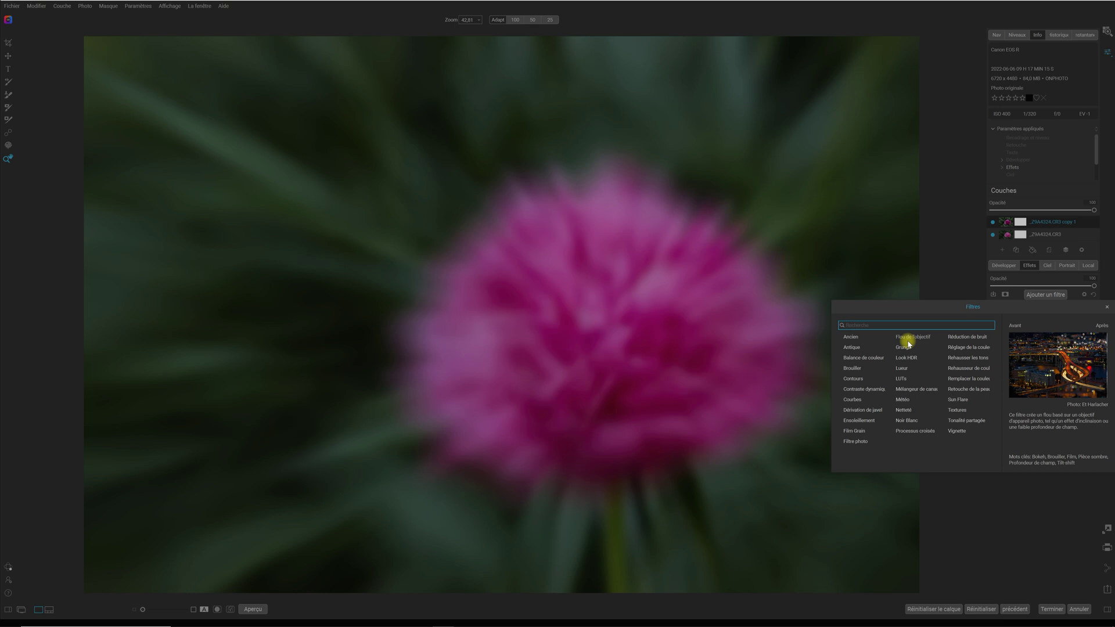
pyautogui.click(966, 359)
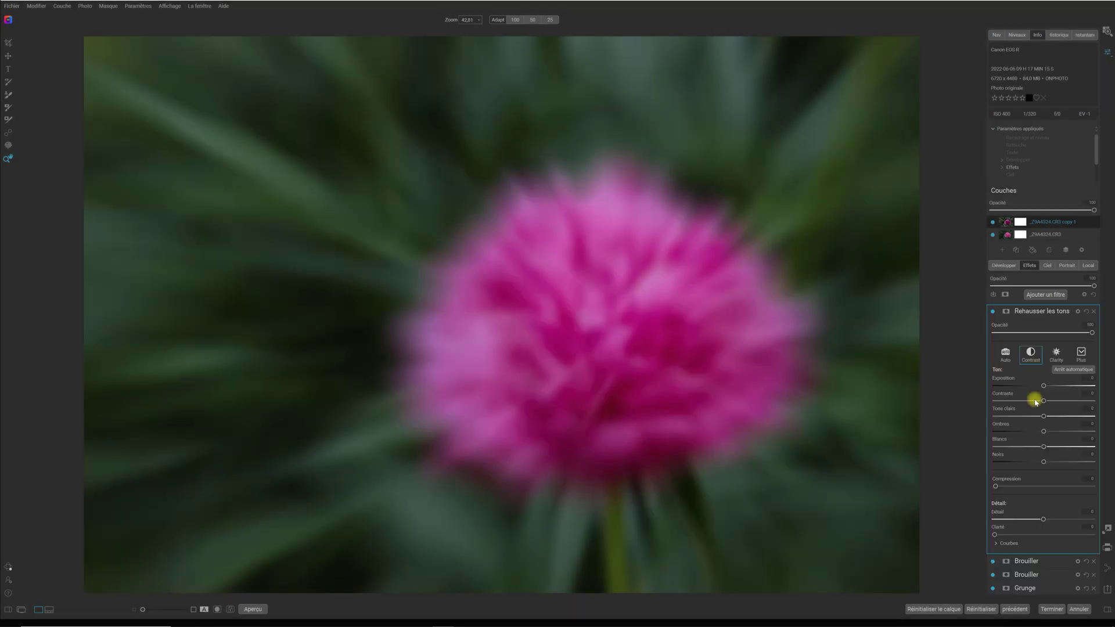
pyautogui.click(995, 535)
pyautogui.moveTo(1015, 537); pyautogui.dragTo(1076, 534)
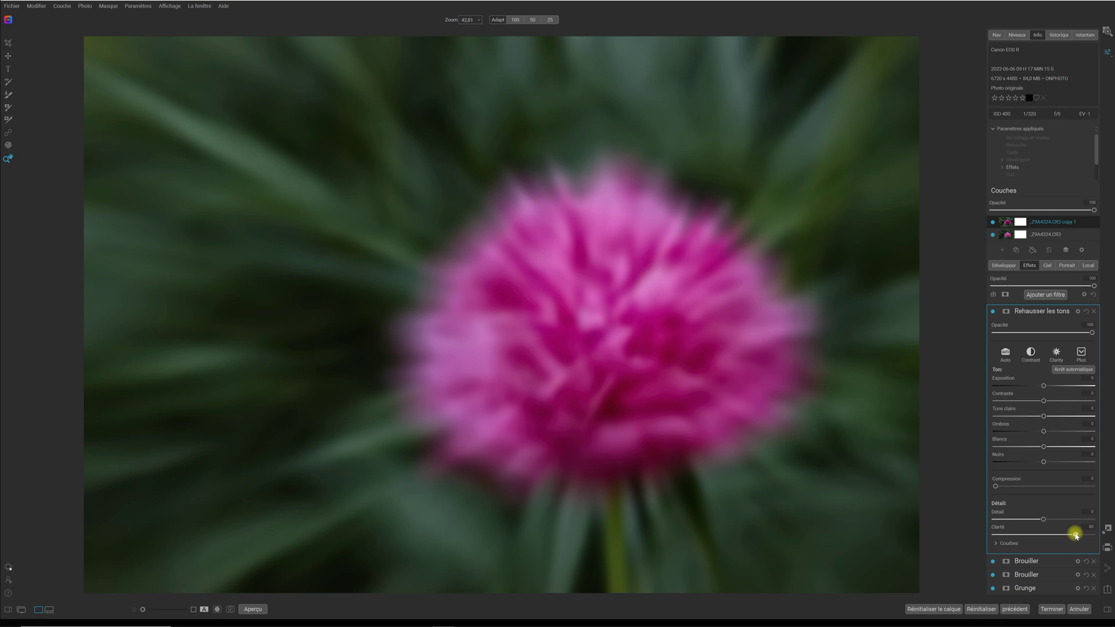
pyautogui.click(1031, 312)
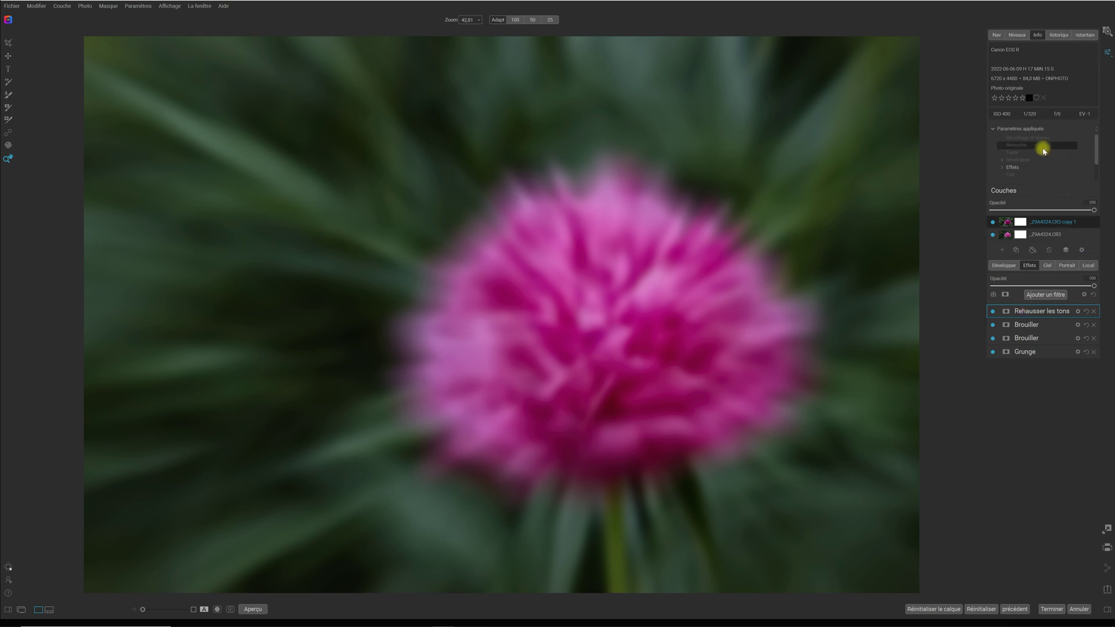
# Set the copy layer's blending mode to Hard Light (Lumière forte).
pyautogui.click(1082, 251)
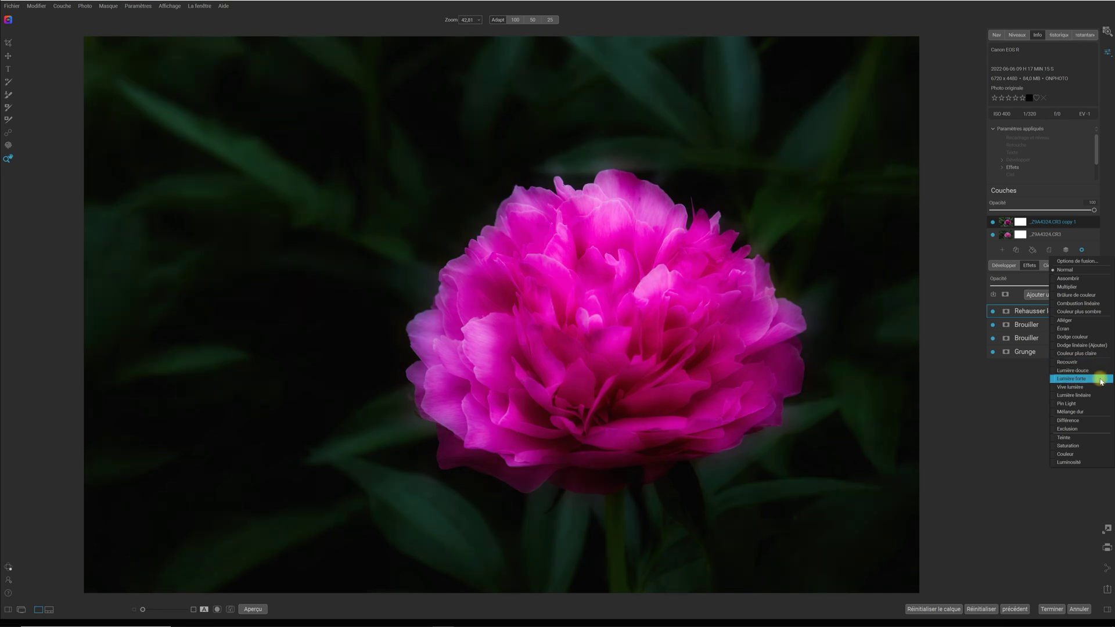
pyautogui.click(1101, 381)
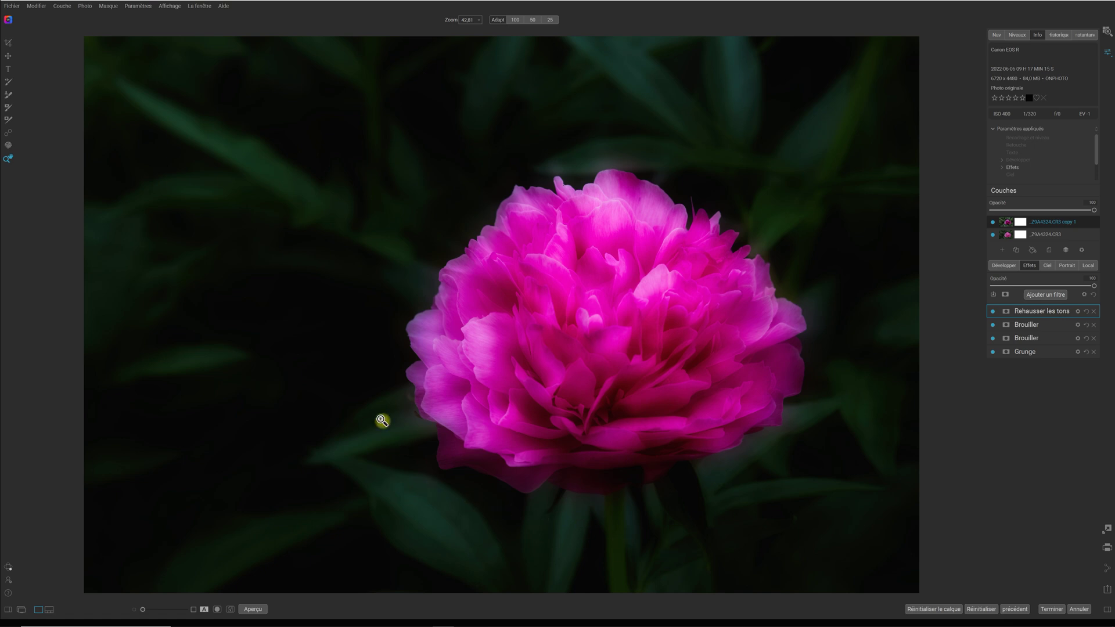
# Add a colour adjustment filter (Réglage de la couleur) and adjust the greens' saturation and luminosity, lowering the luminosity.
pyautogui.click(1057, 296)
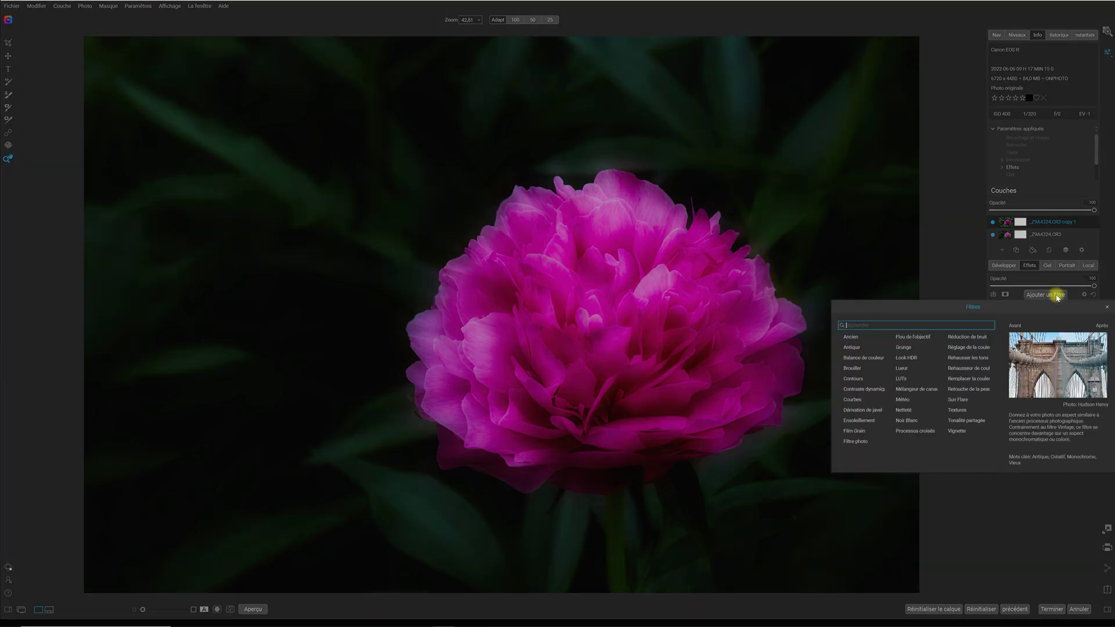
pyautogui.click(968, 348)
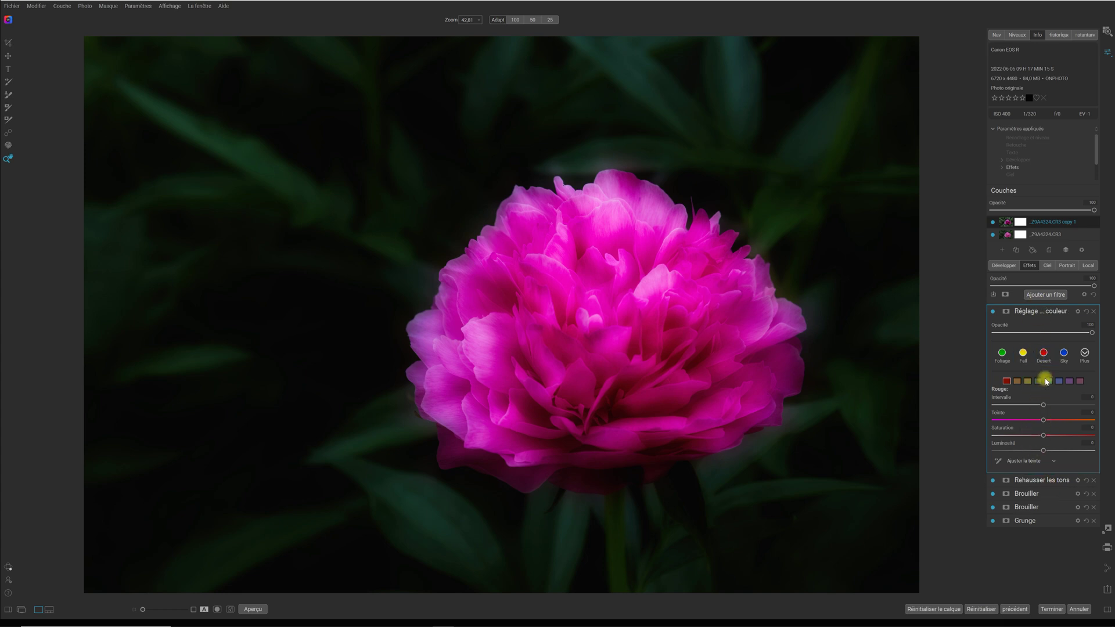
pyautogui.click(1038, 381)
pyautogui.moveTo(1040, 453); pyautogui.dragTo(1036, 453)
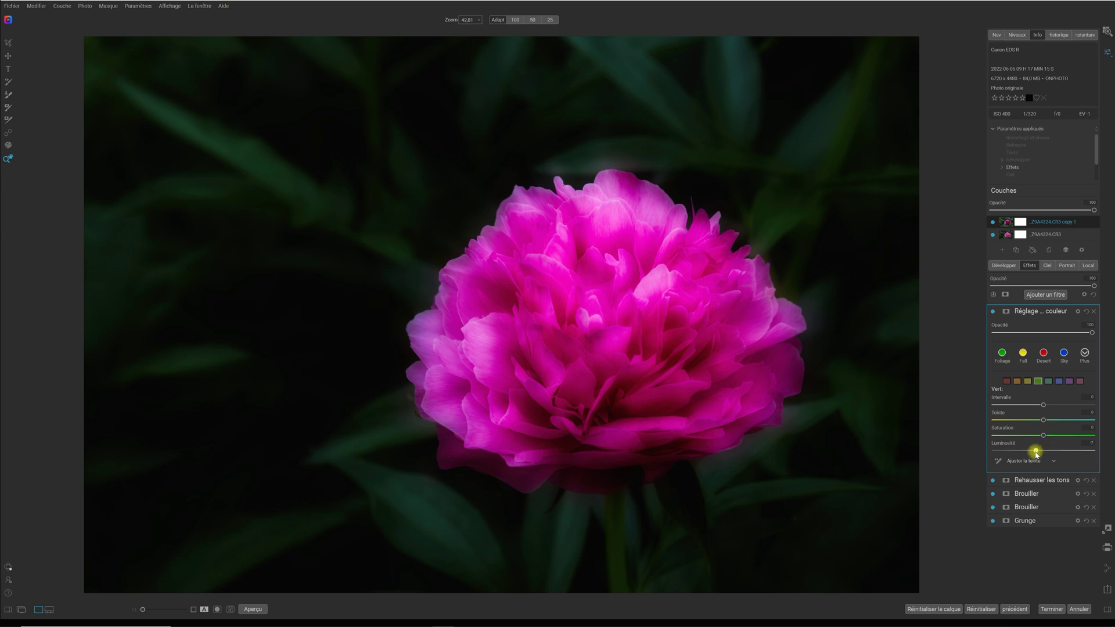
pyautogui.moveTo(1036, 453); pyautogui.dragTo(1021, 453)
pyautogui.moveTo(1021, 454); pyautogui.dragTo(1033, 435)
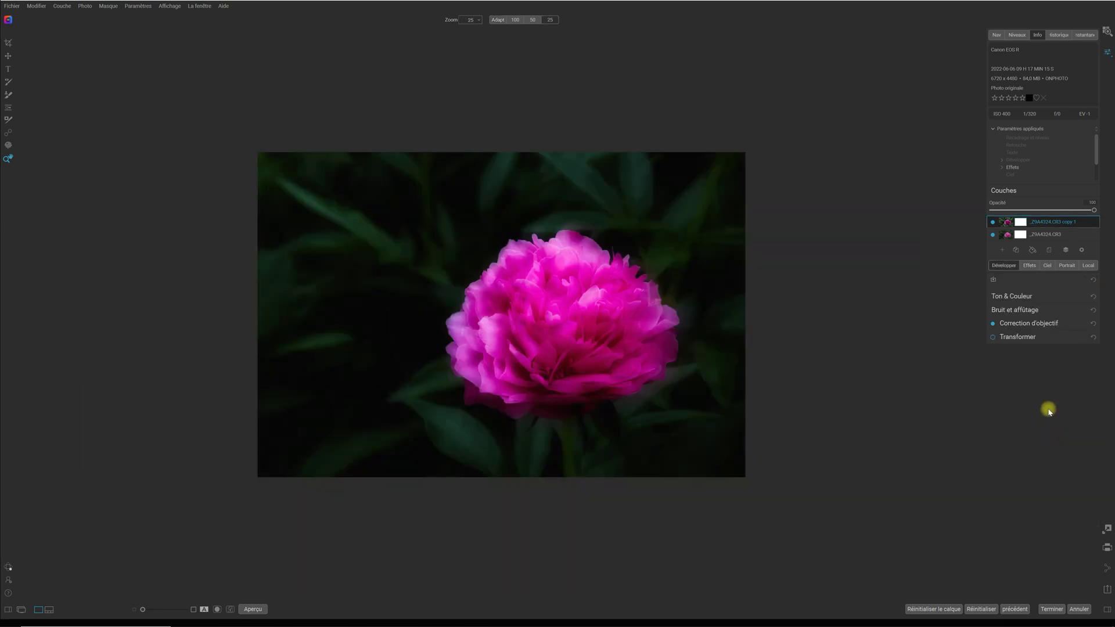
# Hide and show the copy layer to compare the effect with the original photo.
pyautogui.click(993, 222)
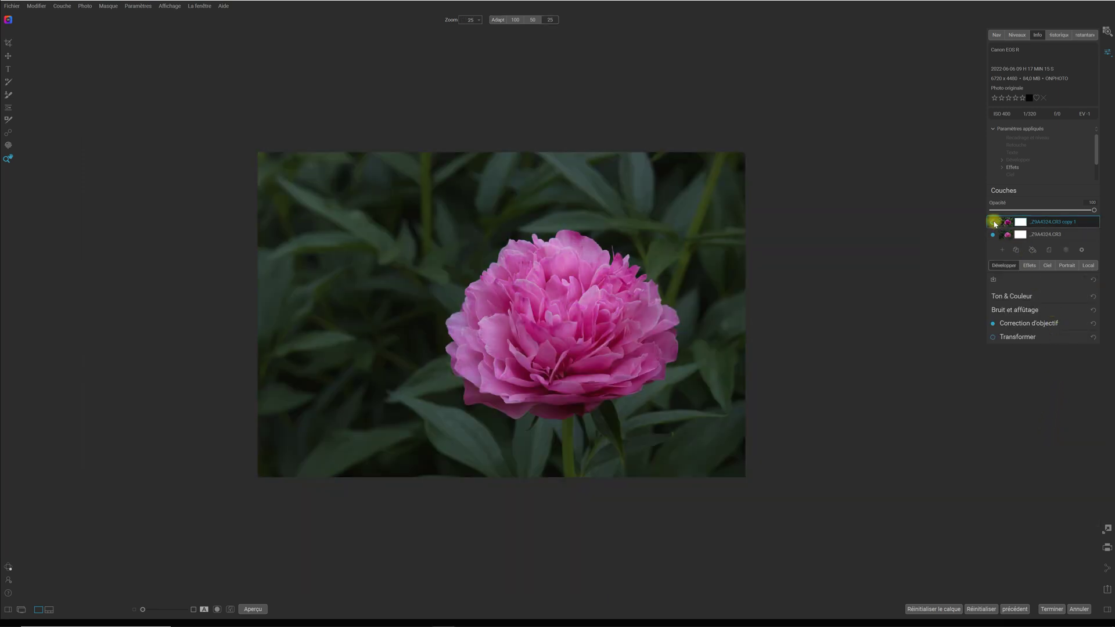
pyautogui.click(993, 223)
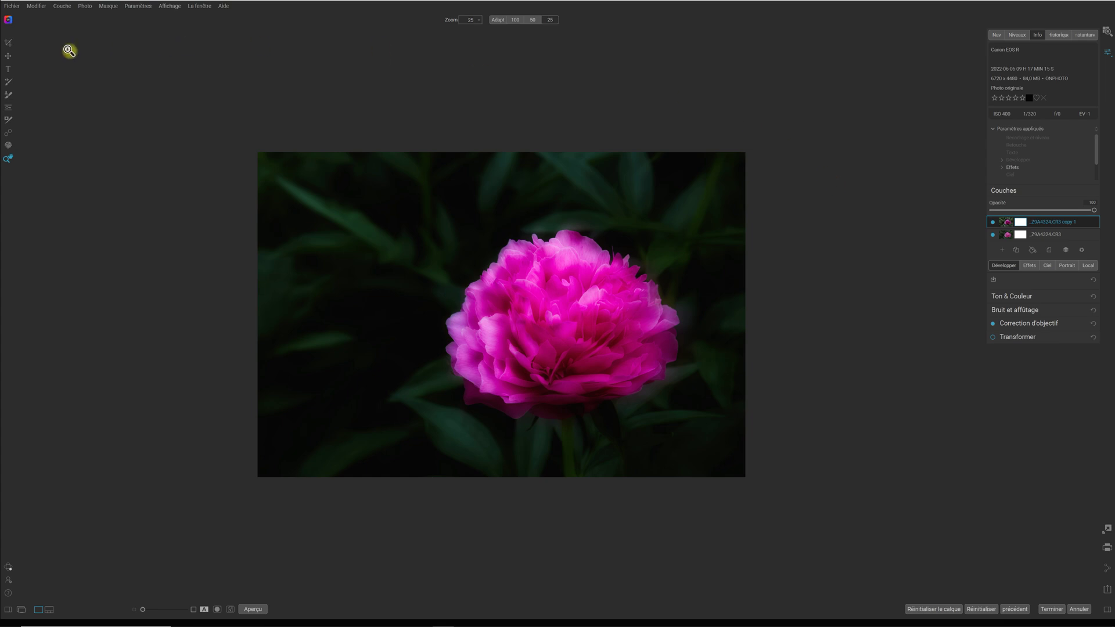
# Enlarge the copy layer beyond the canvas on all sides to about 7160 × 4890 pixels, keeping the flower aligned.
pyautogui.click(8, 56)
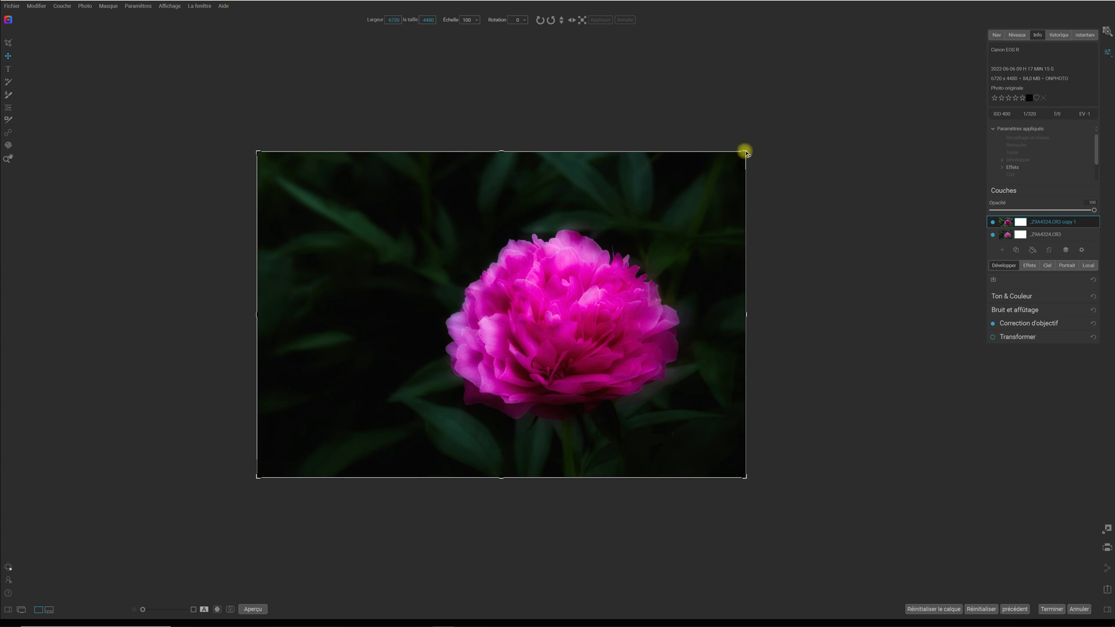
pyautogui.moveTo(746, 152); pyautogui.dragTo(764, 144)
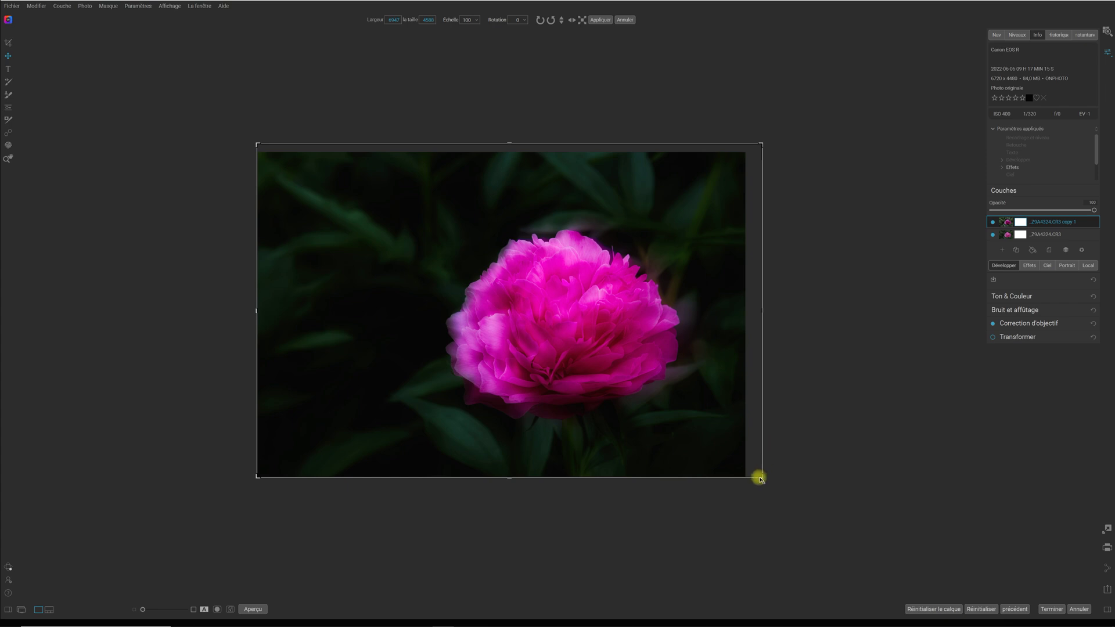
pyautogui.moveTo(759, 487); pyautogui.dragTo(768, 491)
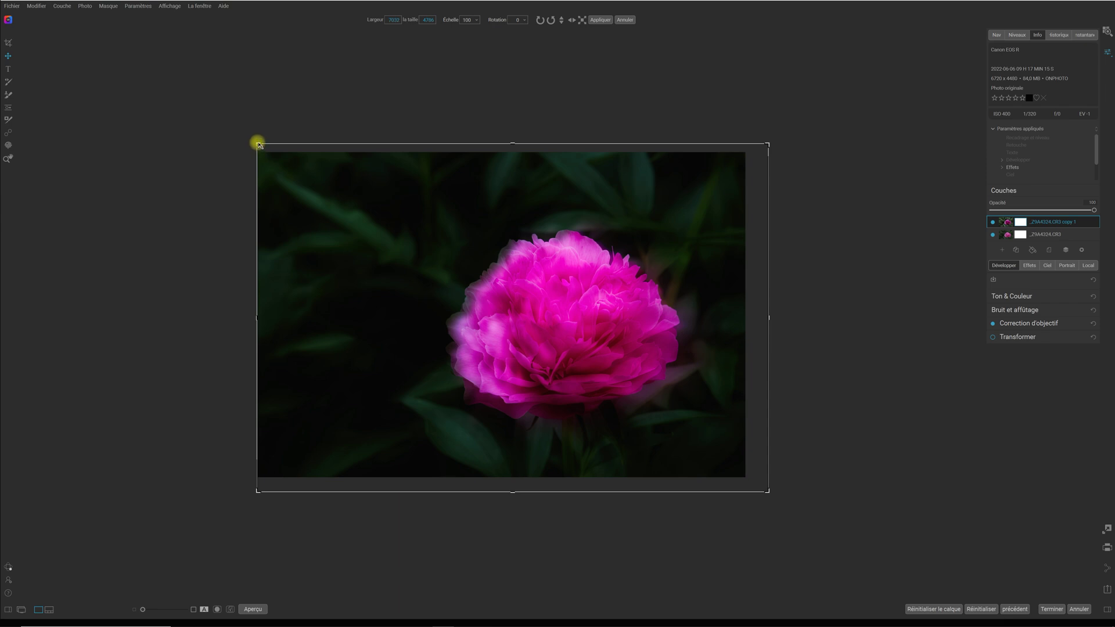
pyautogui.moveTo(255, 141); pyautogui.dragTo(247, 136)
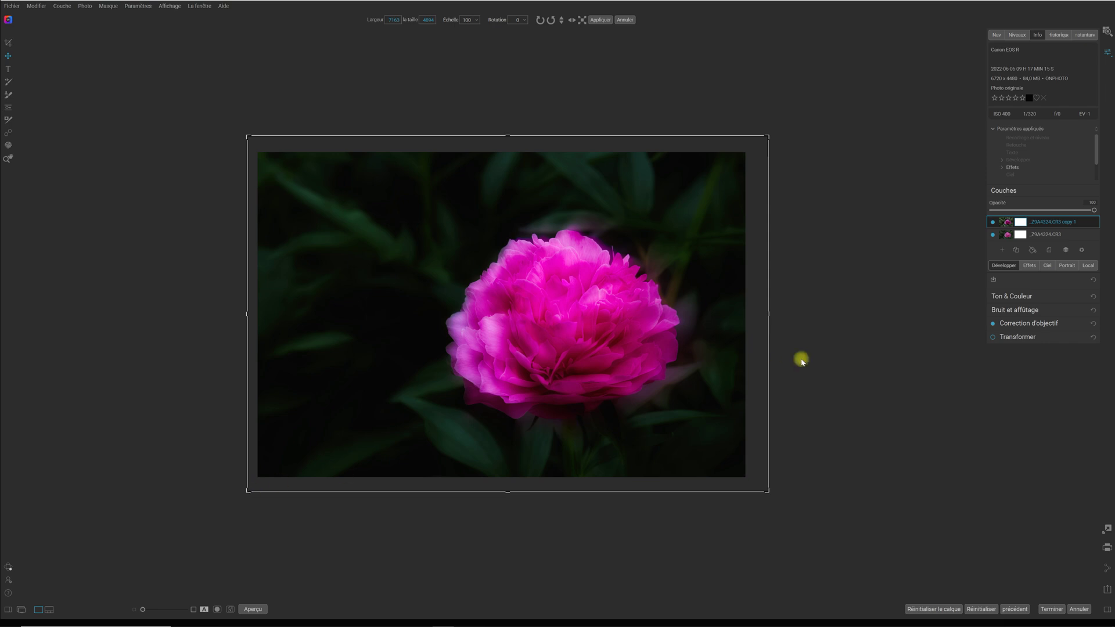